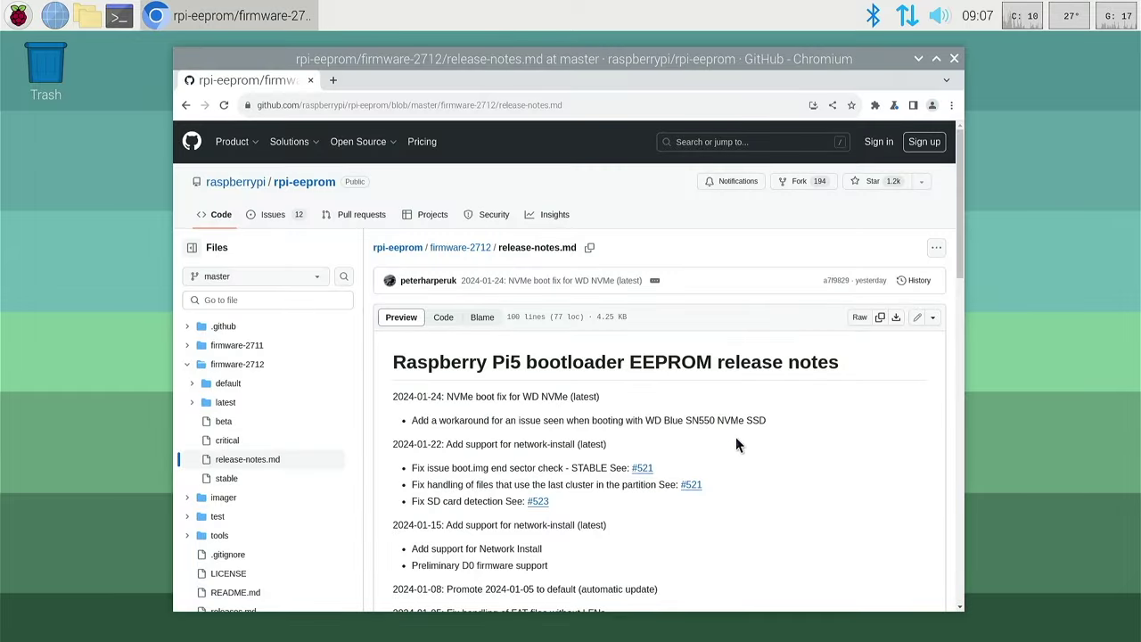
# - Review the 2024-01-22 network-install entry in the Raspberry Pi5 bootloader EEPROM release notes, and close the browser
pyautogui.scroll(-3, 735, 443)
pyautogui.scroll(2, 735, 443)
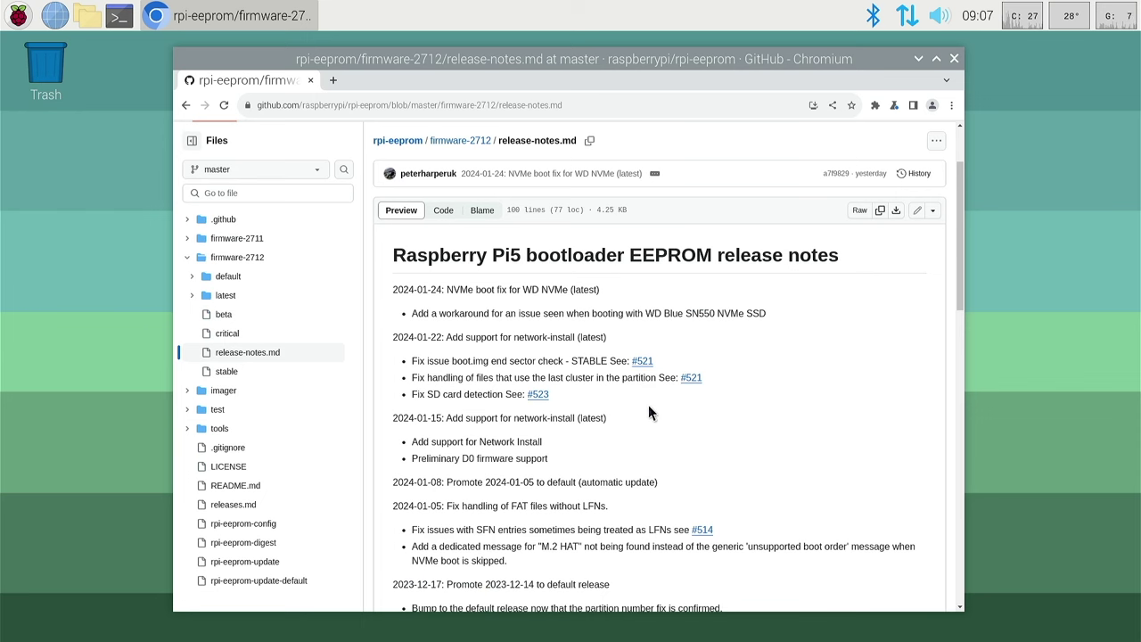
pyautogui.doubleClick(593, 360)
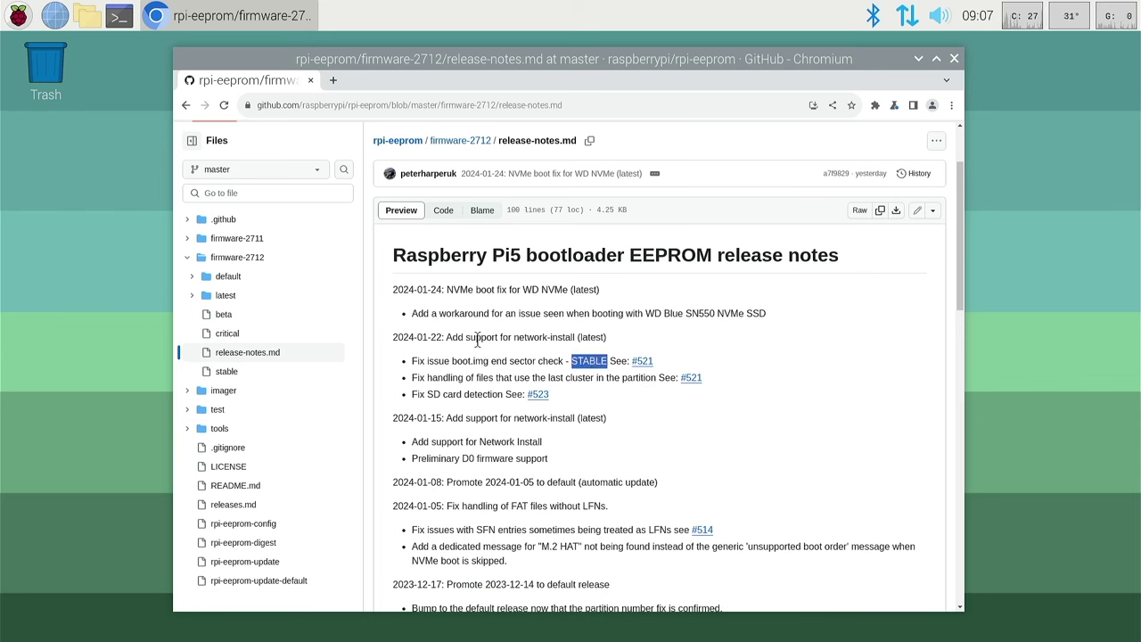
pyautogui.moveTo(445, 337); pyautogui.dragTo(607, 339)
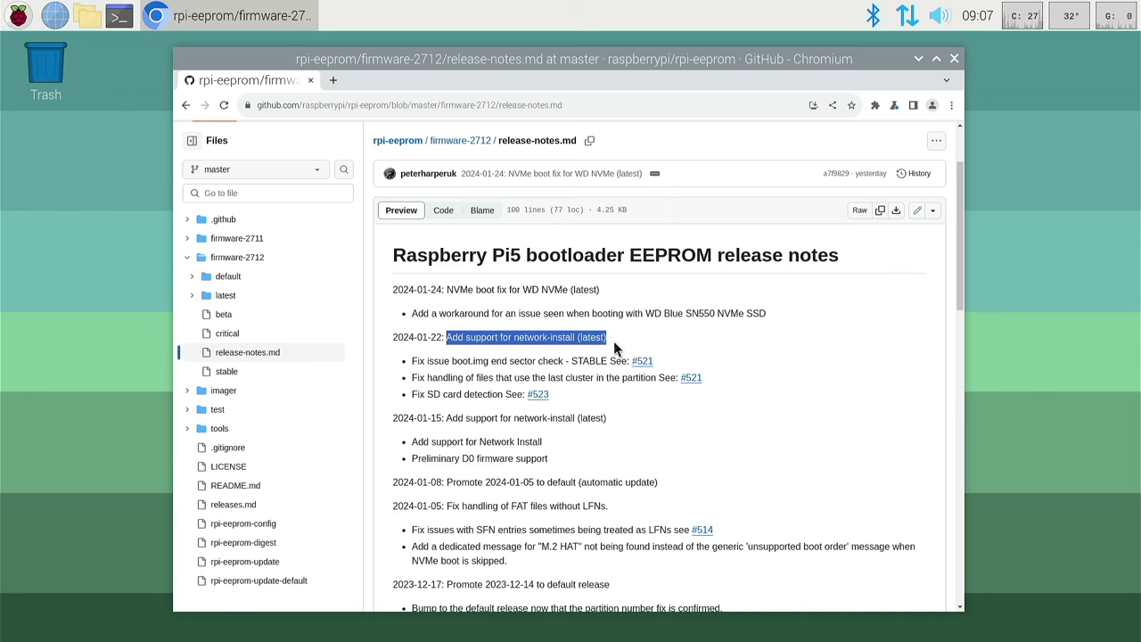
pyautogui.click(827, 402)
pyautogui.scroll(-2, 870, 300)
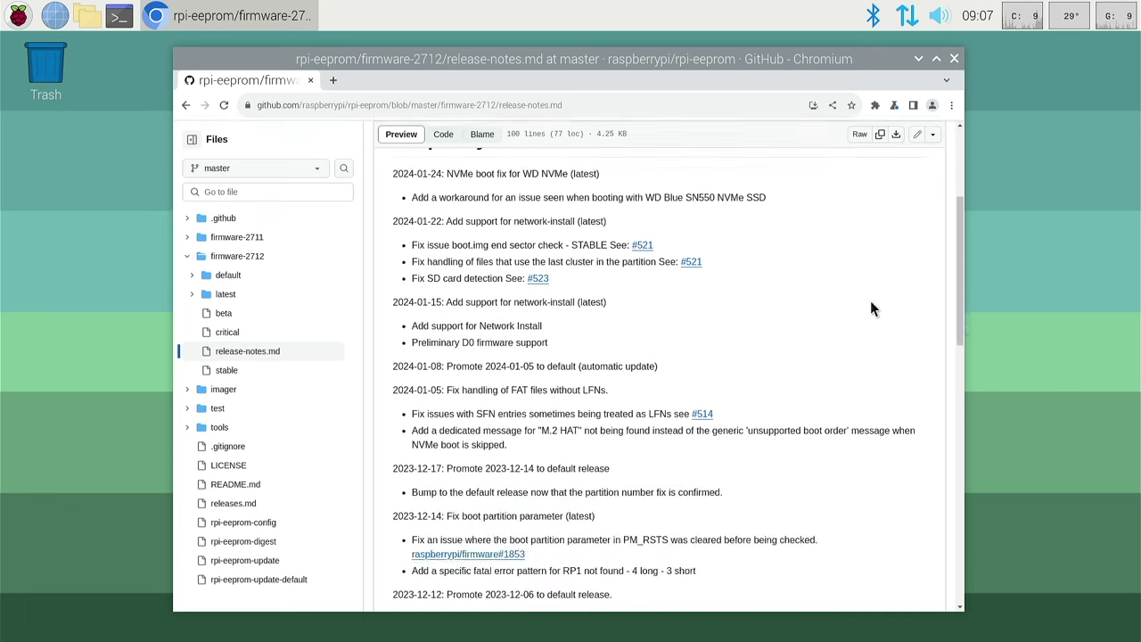
pyautogui.scroll(4, 870, 300)
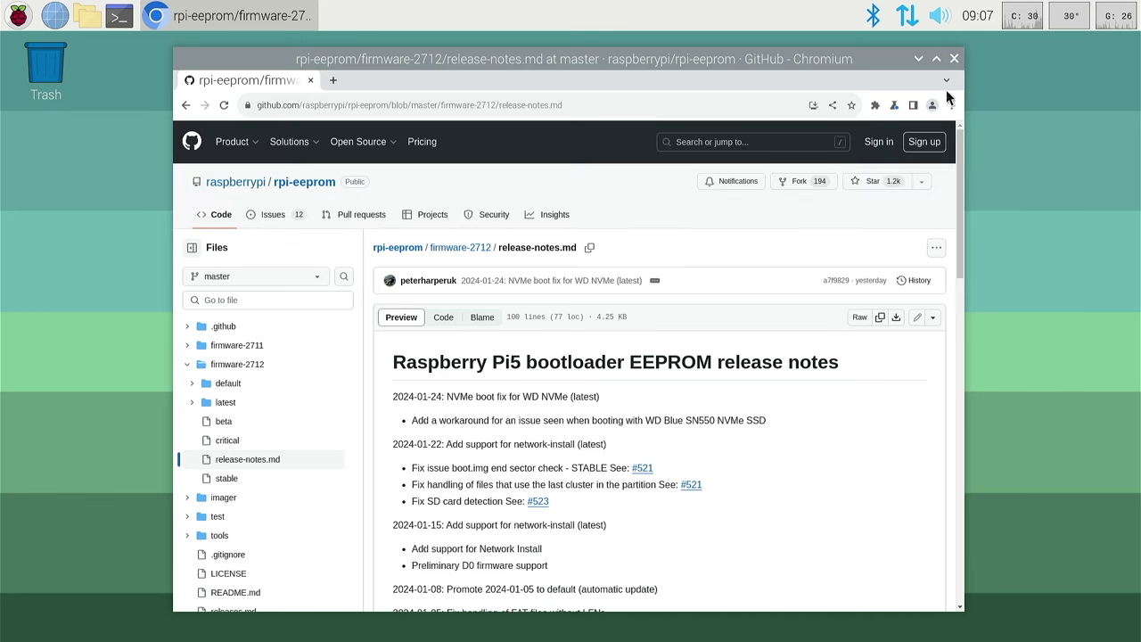
pyautogui.click(953, 59)
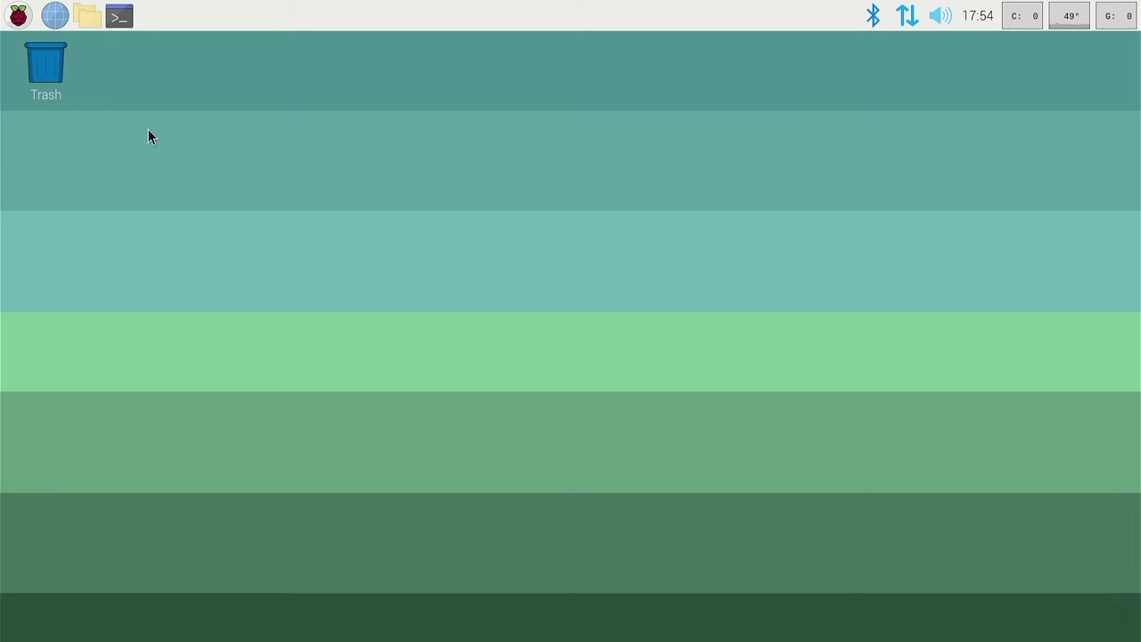
# - Open a terminal and refresh the package lists with "sudo apt update"
pyautogui.click(118, 16)
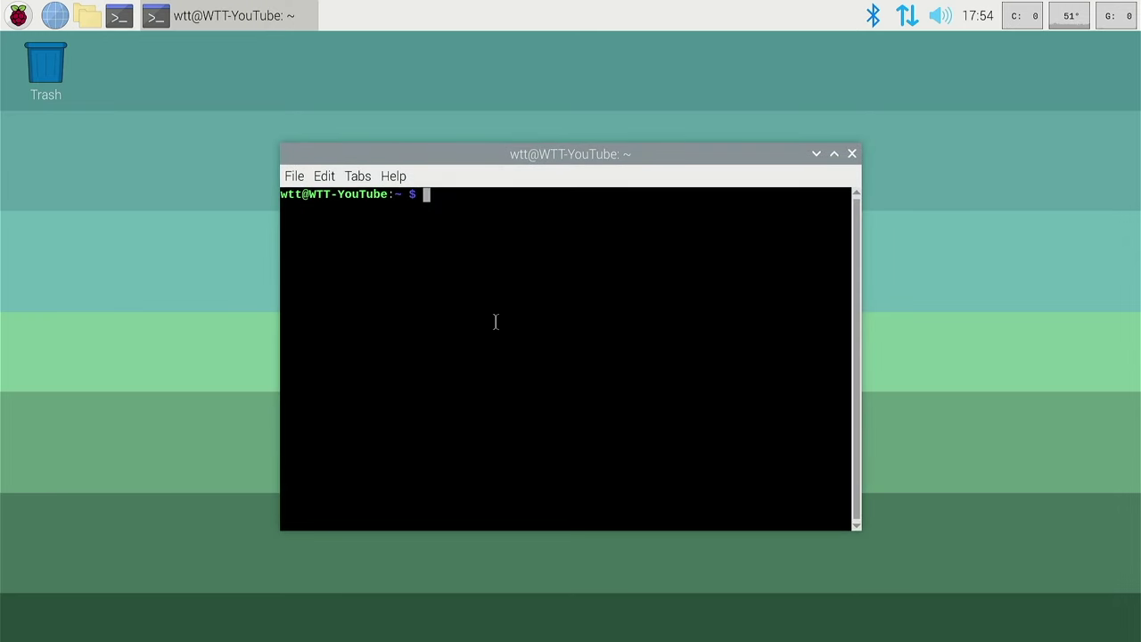
pyautogui.write('sudo a')
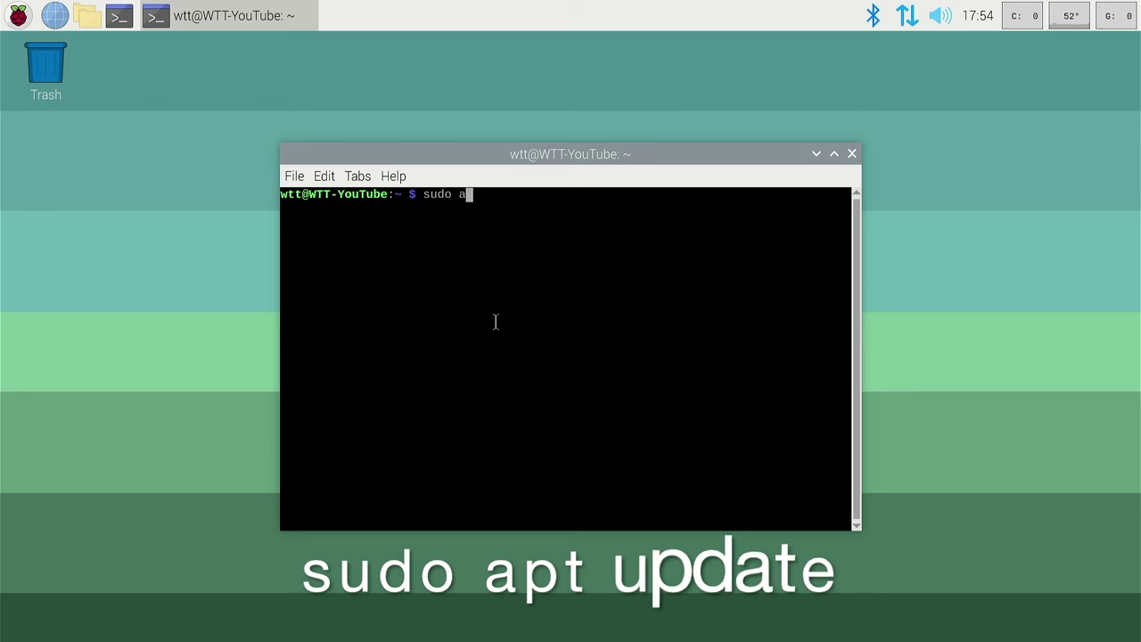
pyautogui.write('pt update')
pyautogui.press('Return')
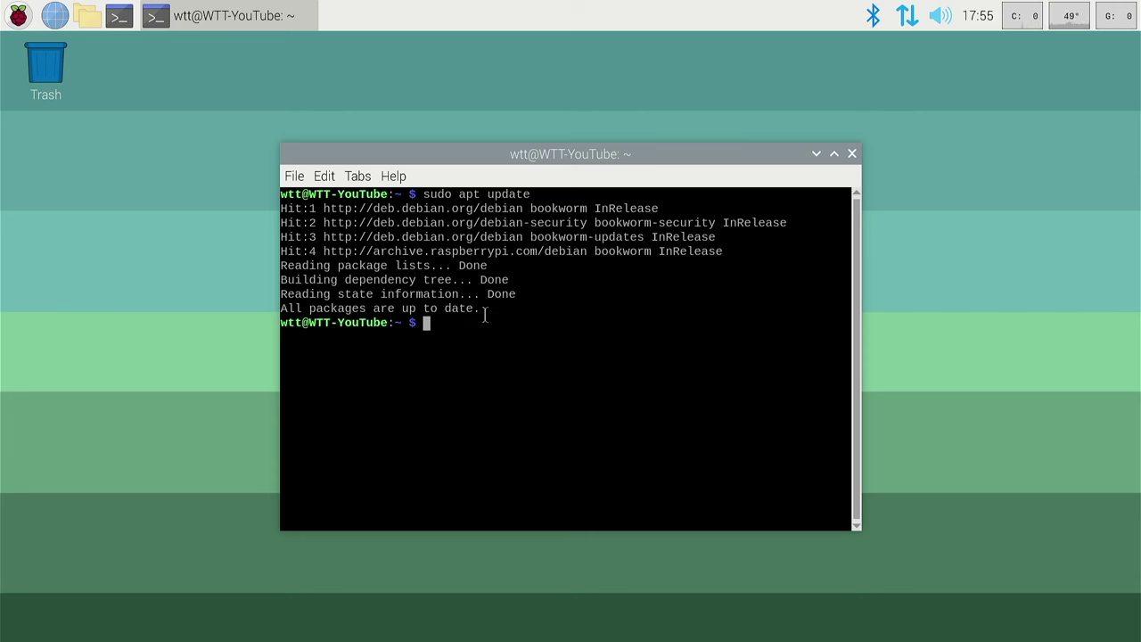
# - Upgrade all packages with "sudo apt full-upgrade -y" and clear the terminal output
pyautogui.write('sudo ')
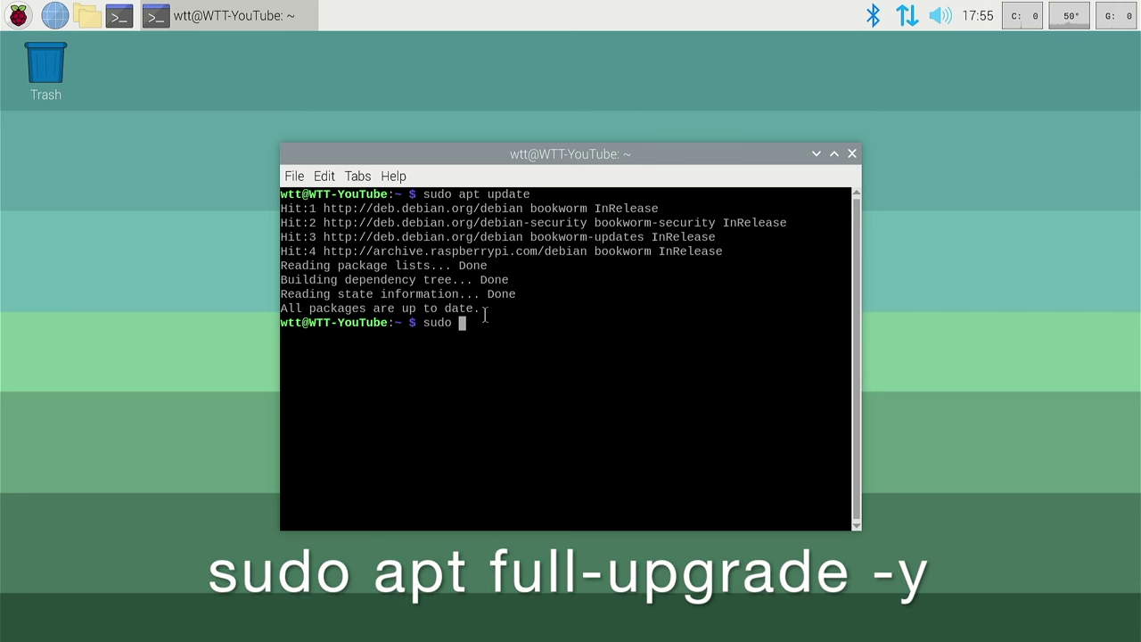
pyautogui.write('apt full-upgrade -y')
pyautogui.press('Return')
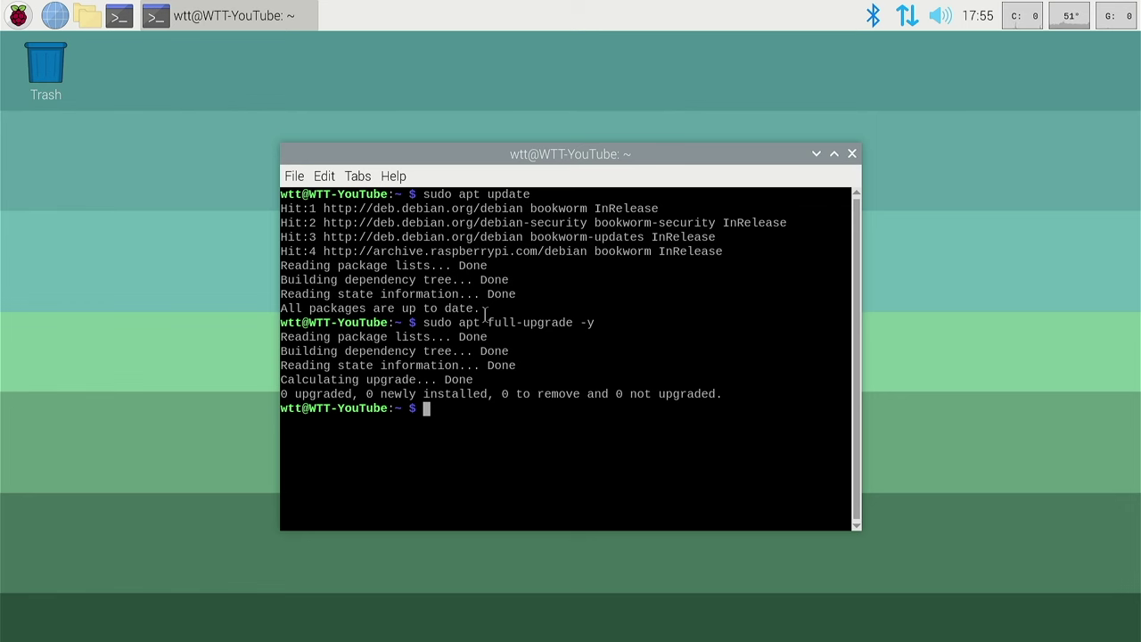
pyautogui.write('clear')
pyautogui.press('Return')
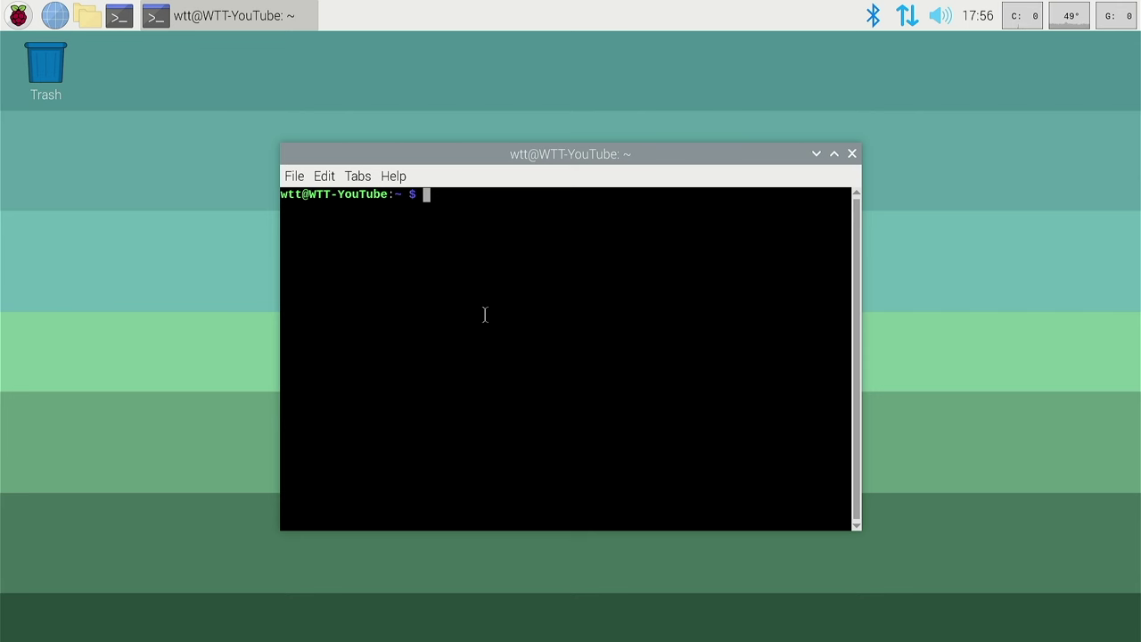
# - Run "sudo rpi-eeprom-update -a" to update the bootloader and check the current version it reports
pyautogui.write('sudo ')
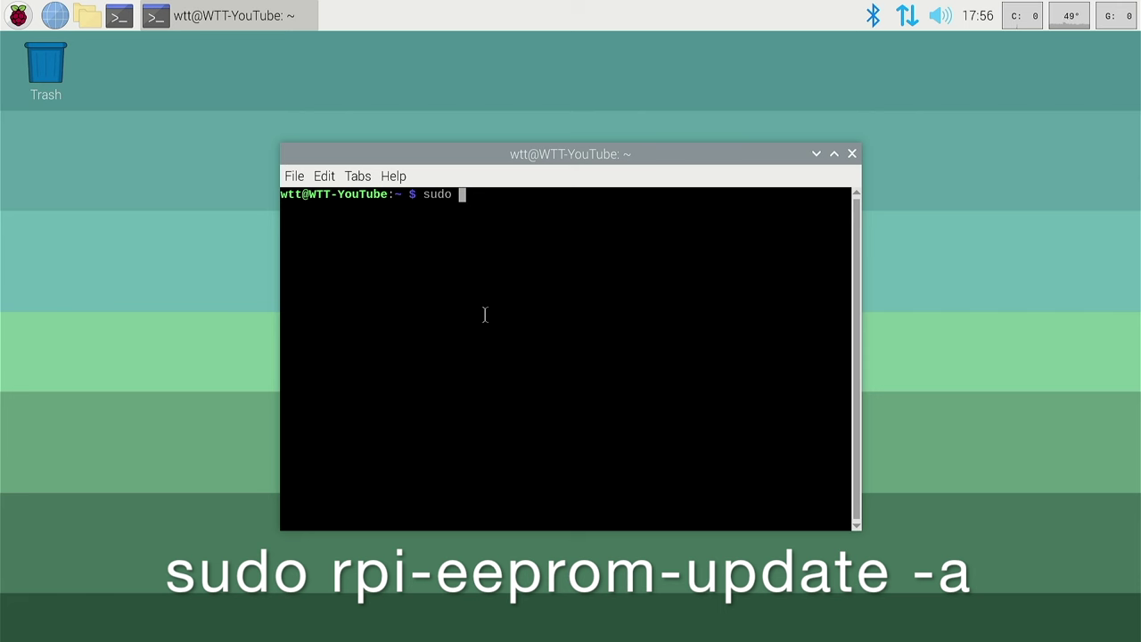
pyautogui.write('rpi-eeprom-update ')
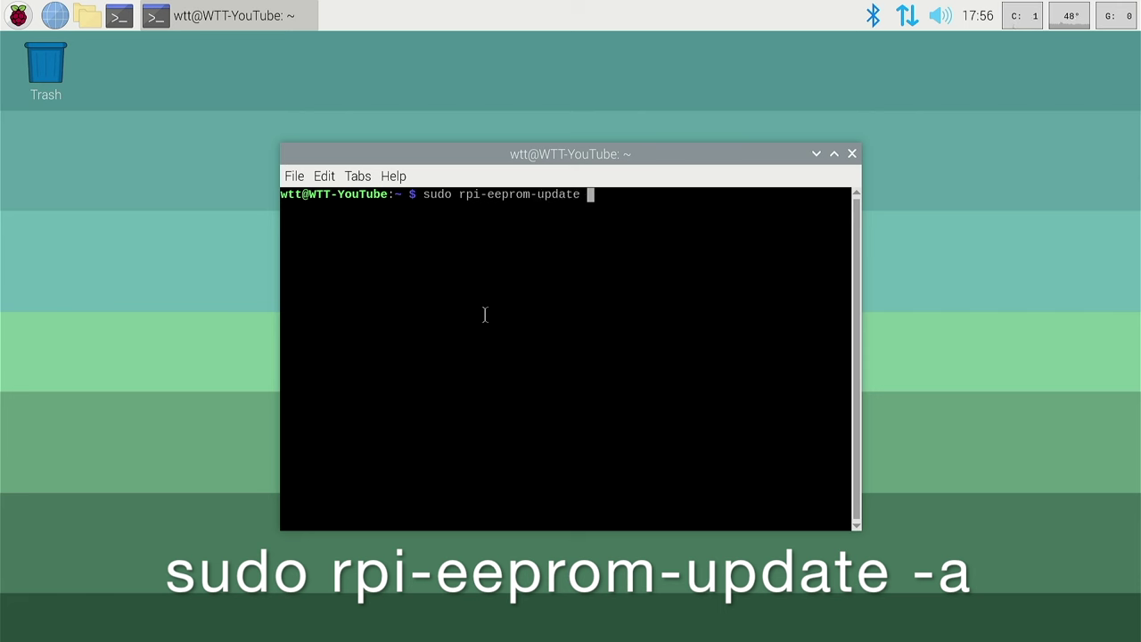
pyautogui.write('-a')
pyautogui.press('Return')
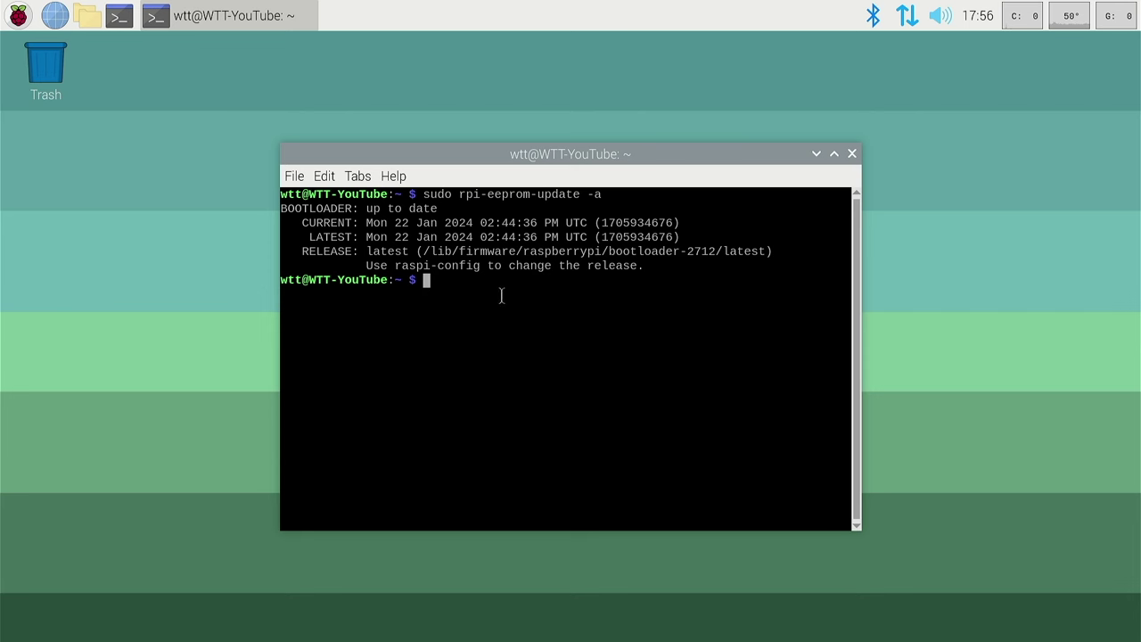
pyautogui.doubleClick(629, 223)
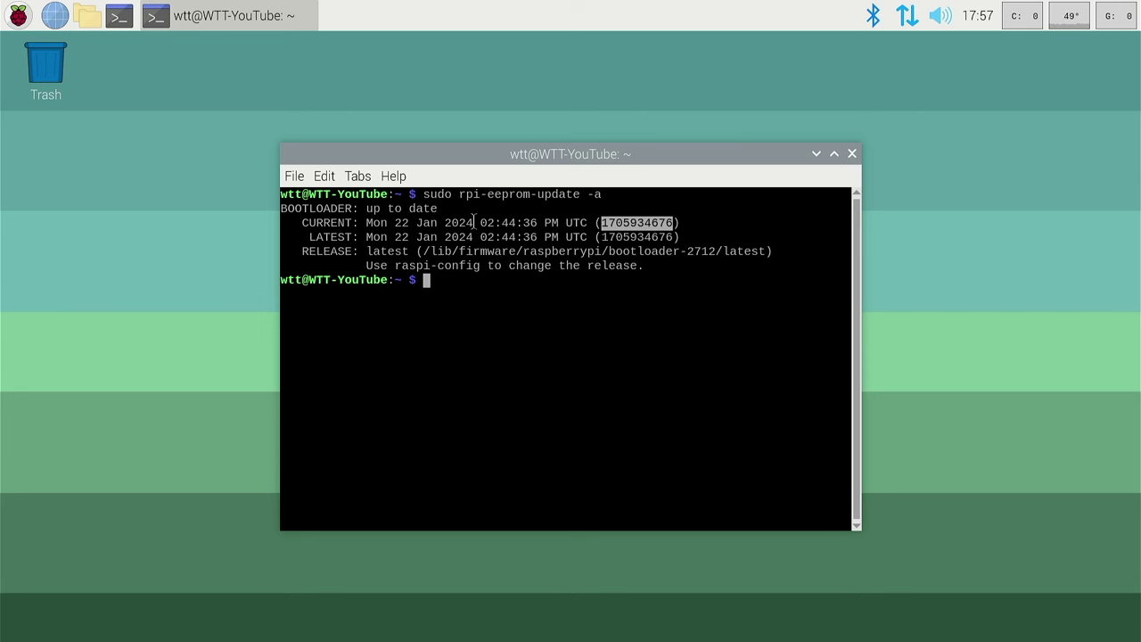
pyautogui.click(559, 325)
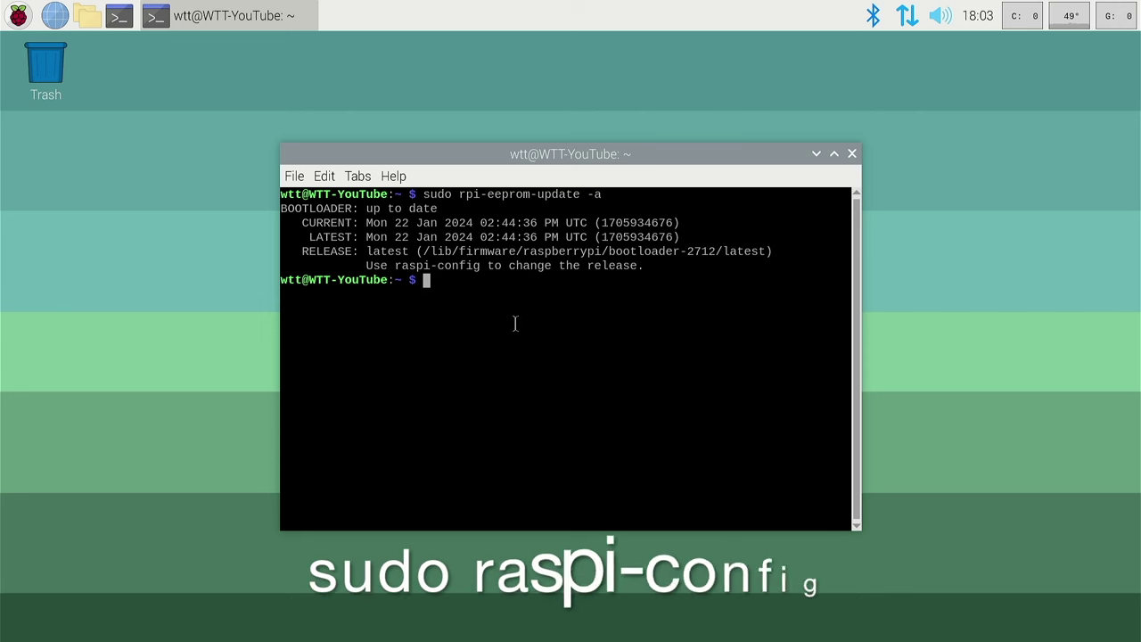
# - Launch the configuration tool with "sudo raspi-config" and open Advanced Options
pyautogui.write('sud')
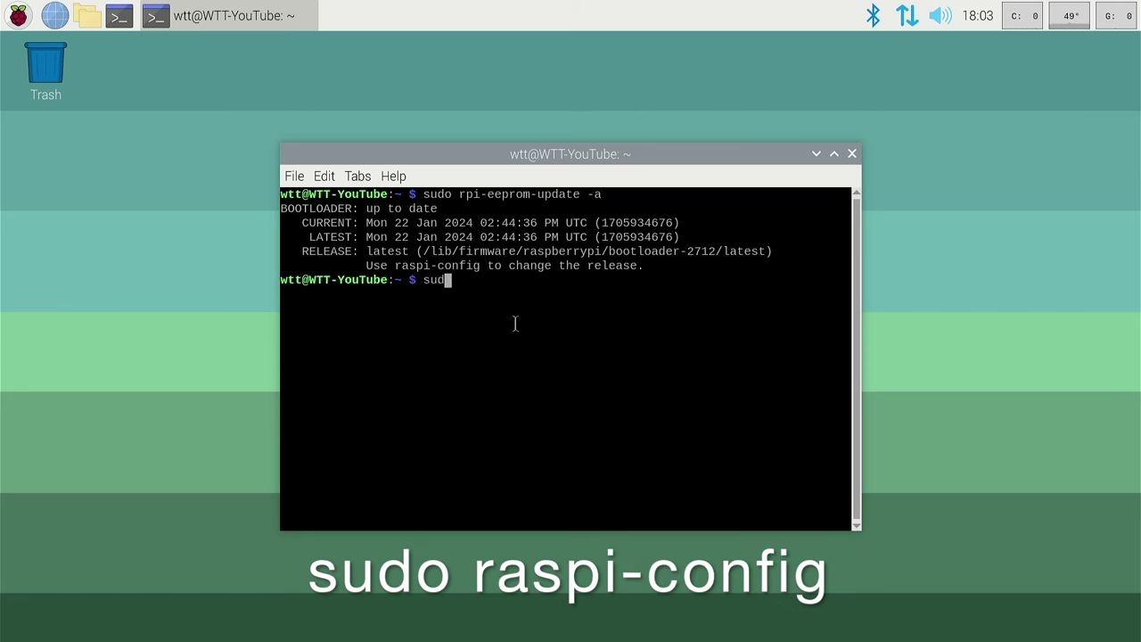
pyautogui.write('o raspi-config')
pyautogui.press('Return')
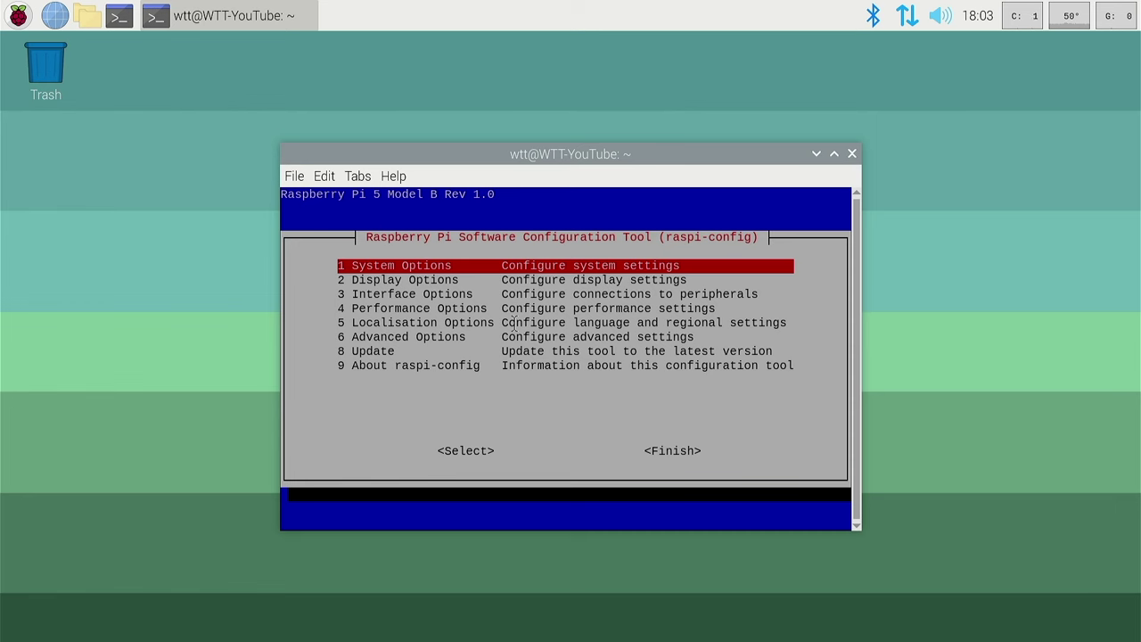
pyautogui.press('Down')
pyautogui.press('Down')
pyautogui.press('Down')
pyautogui.press('Down')
pyautogui.press('Down')
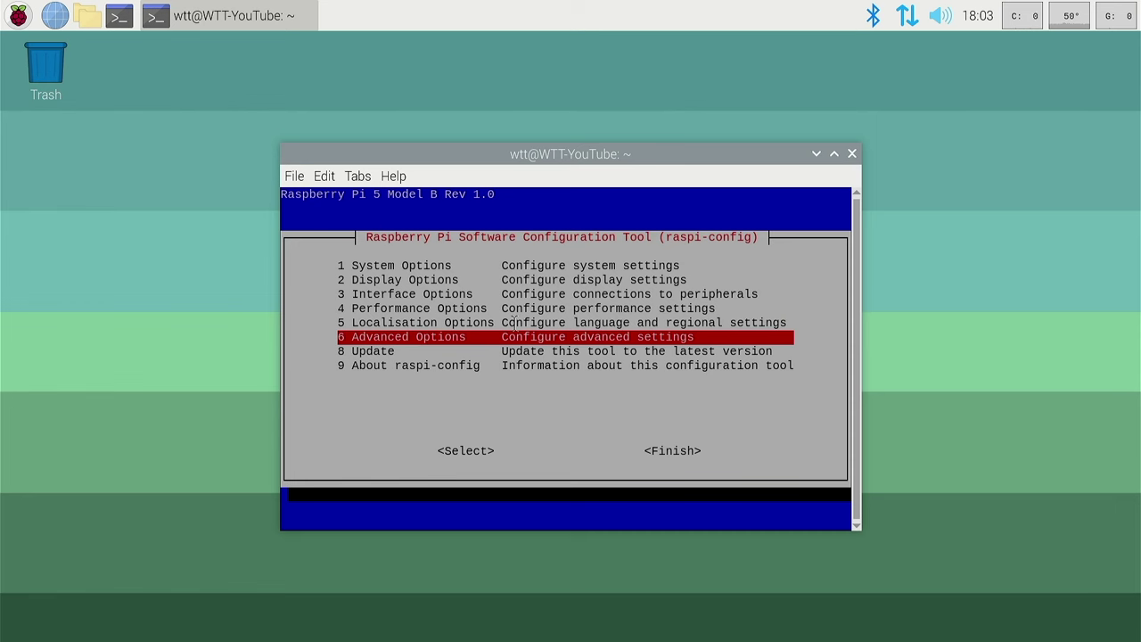
pyautogui.press('Return')
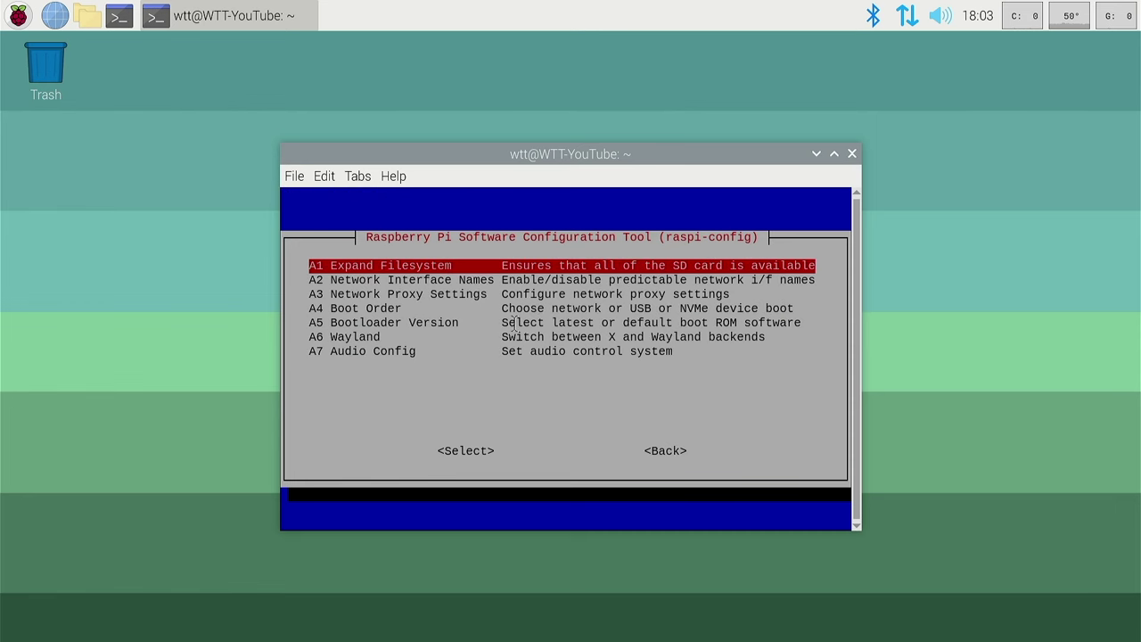
# - Set the Bootloader Version to Latest and accept resetting the boot ROM to defaults
pyautogui.press('Down')
pyautogui.press('Down')
pyautogui.press('Down')
pyautogui.press('Down')
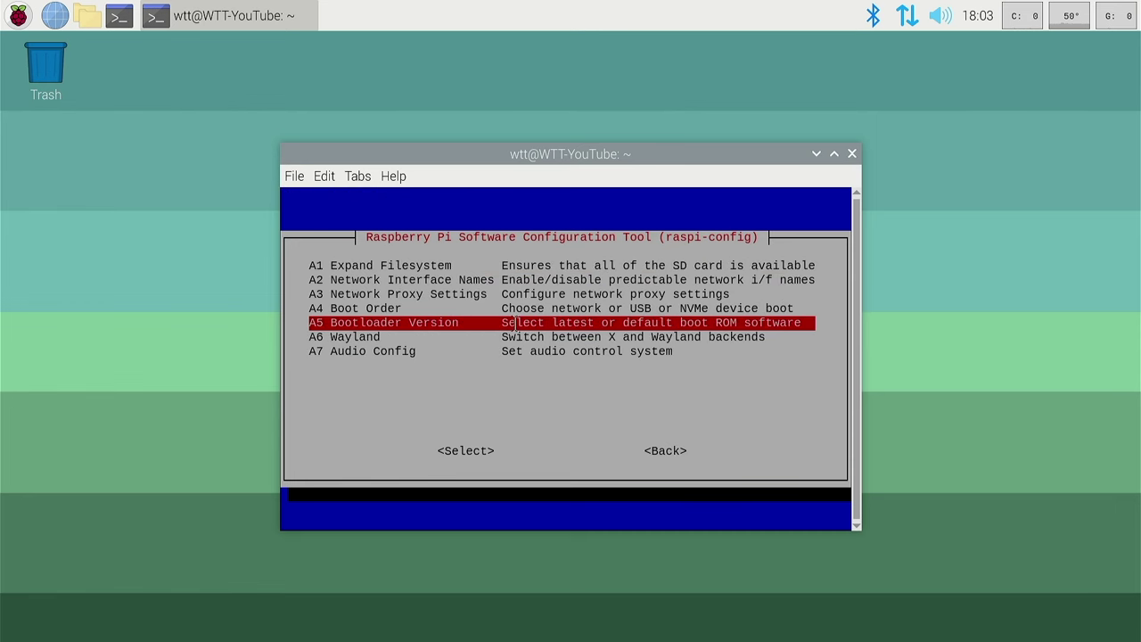
pyautogui.press('Return')
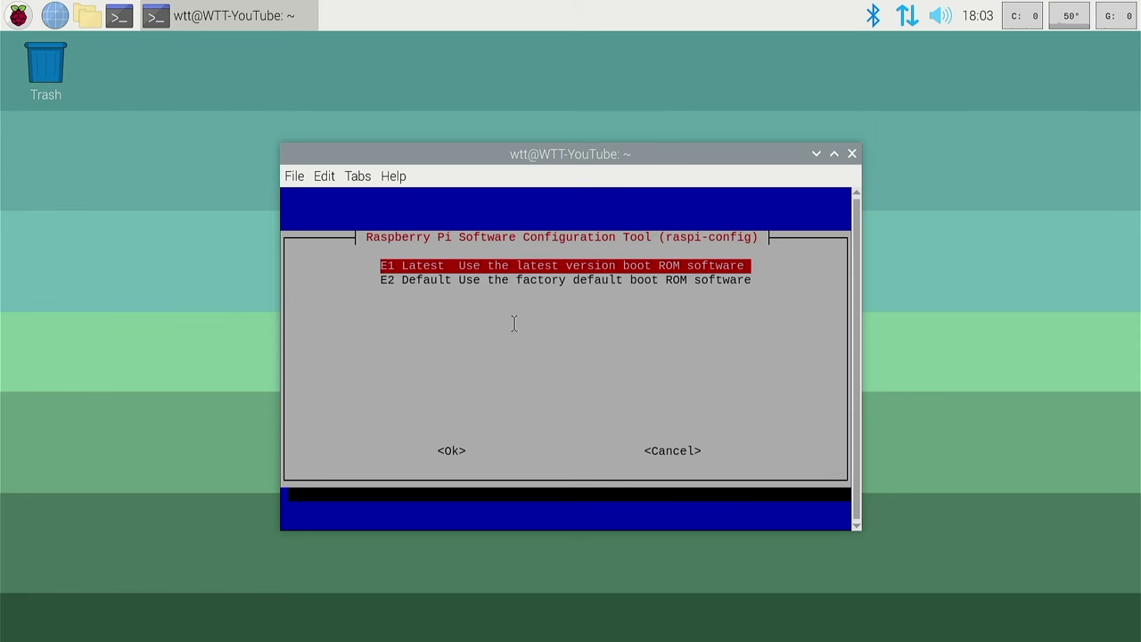
pyautogui.press('Return')
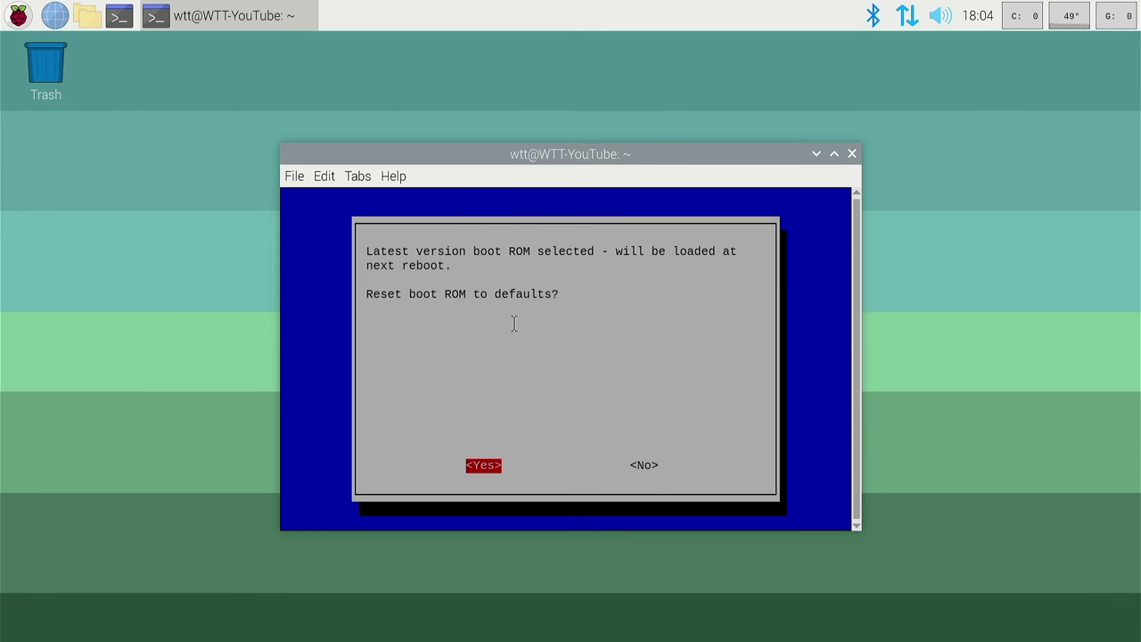
pyautogui.press('Return')
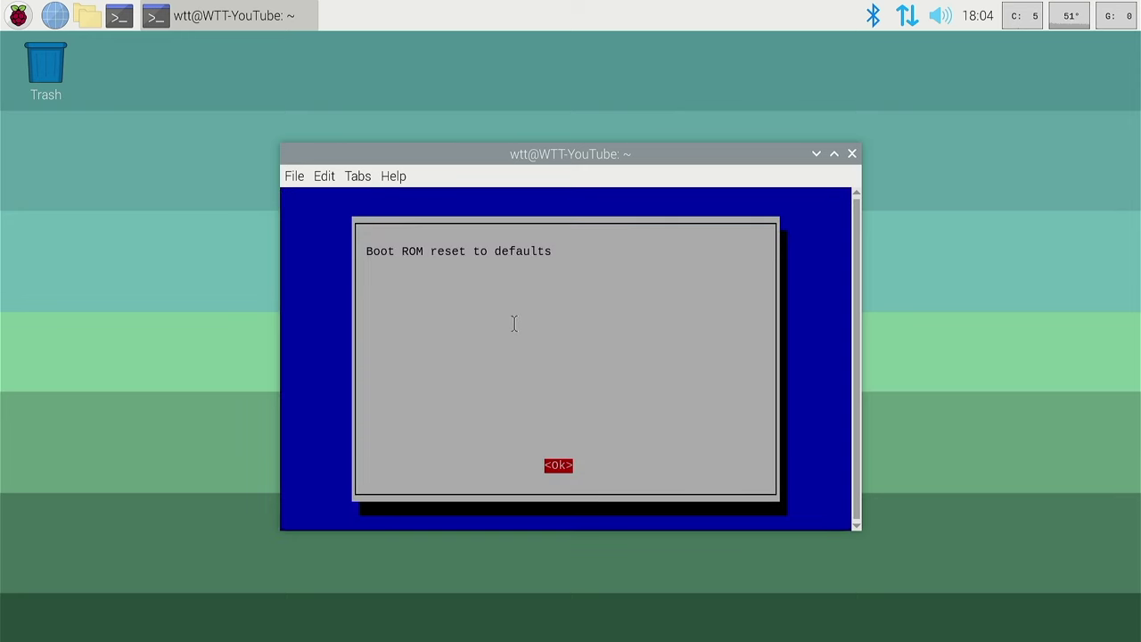
pyautogui.press('Return')
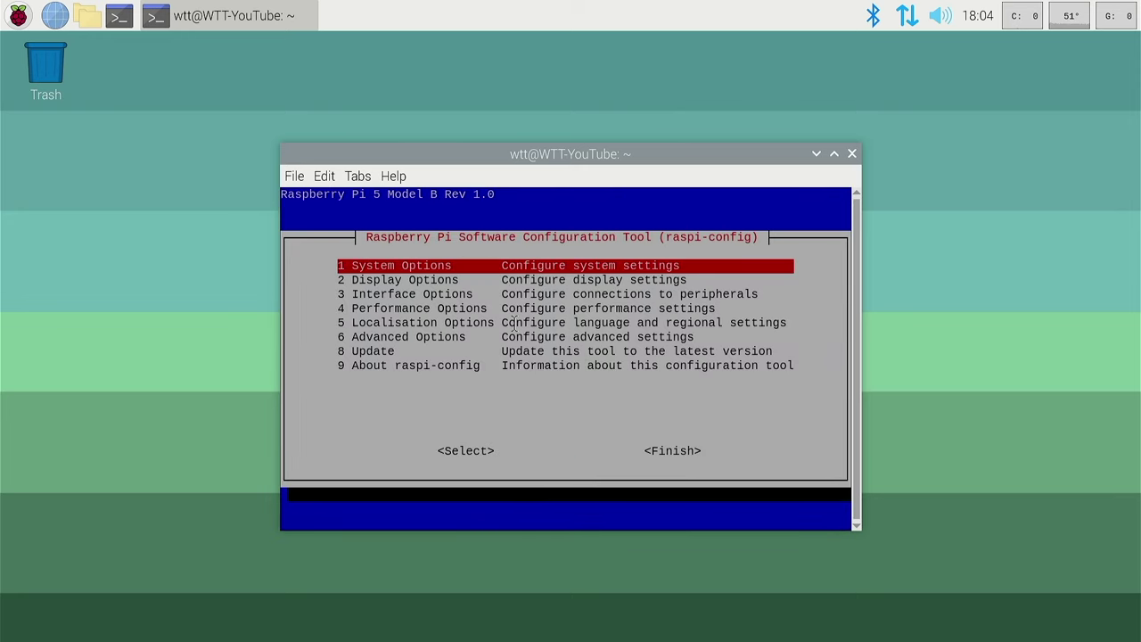
# - Finish the raspi-config session and reboot the Raspberry Pi
pyautogui.press('Tab')
pyautogui.press('Tab')
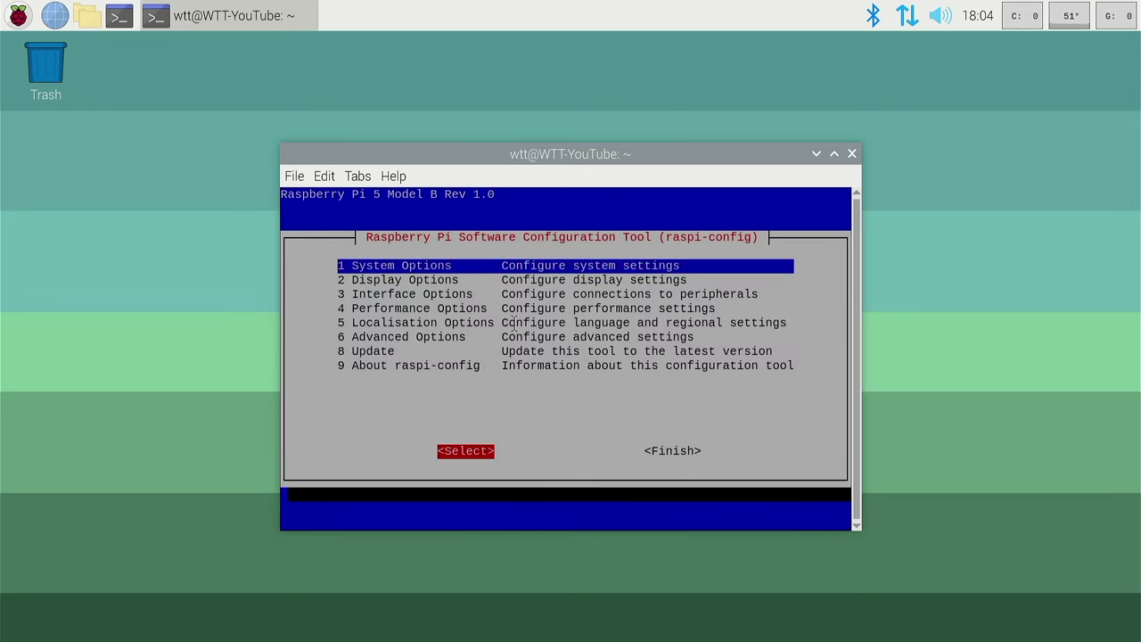
pyautogui.press('Return')
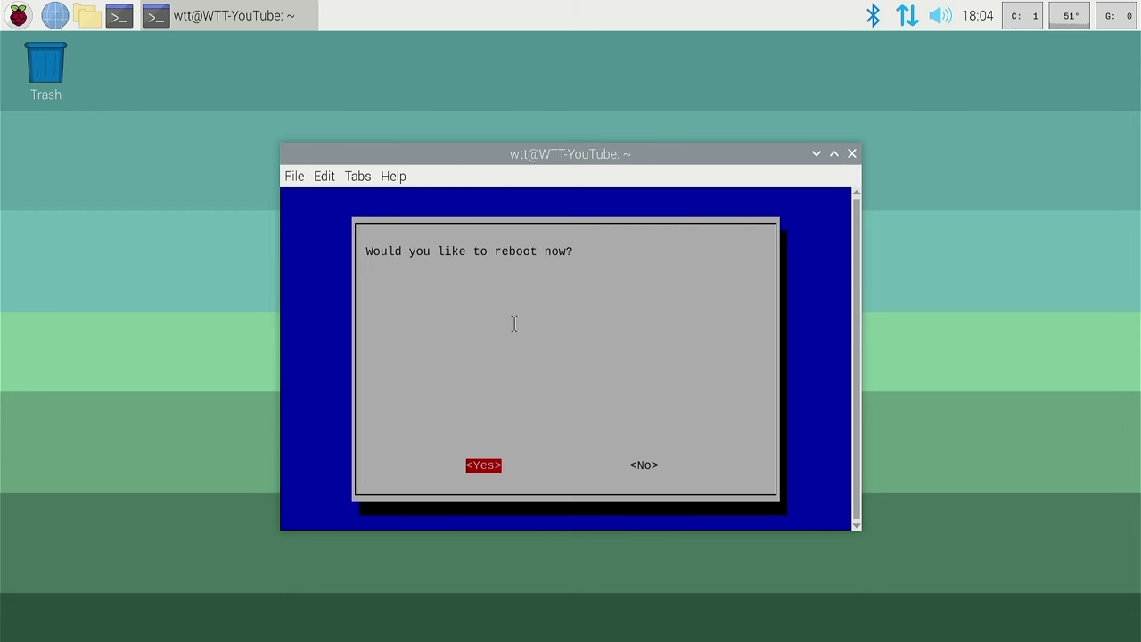
pyautogui.press('Return')
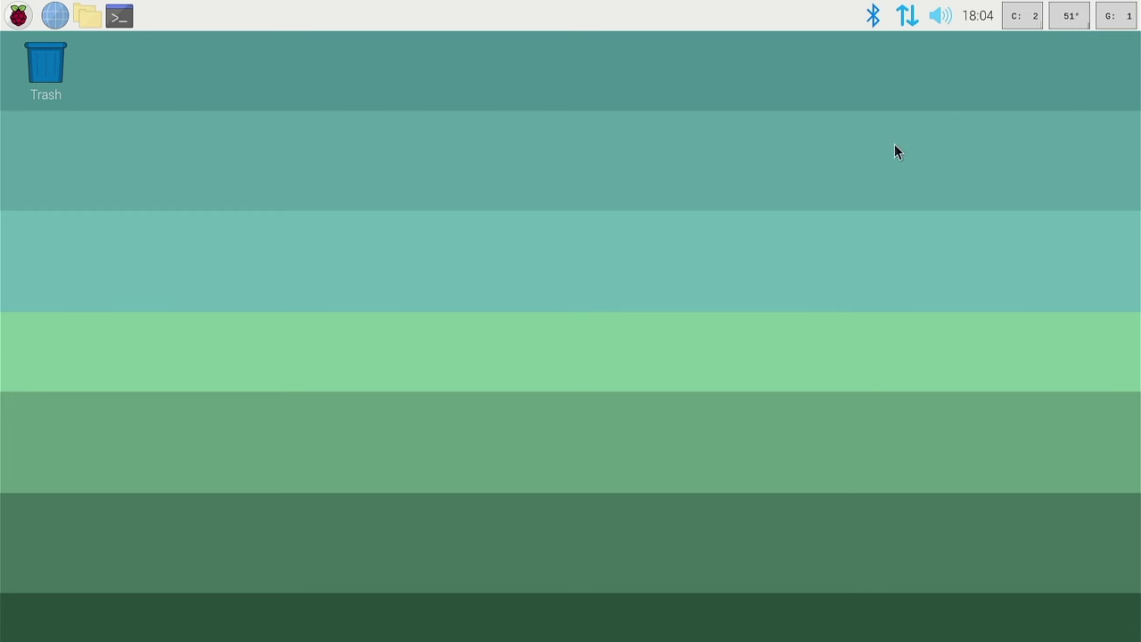
# - Open a new terminal and recheck the bootloader version with "sudo rpi-eeprom-update -a"
pyautogui.click(118, 16)
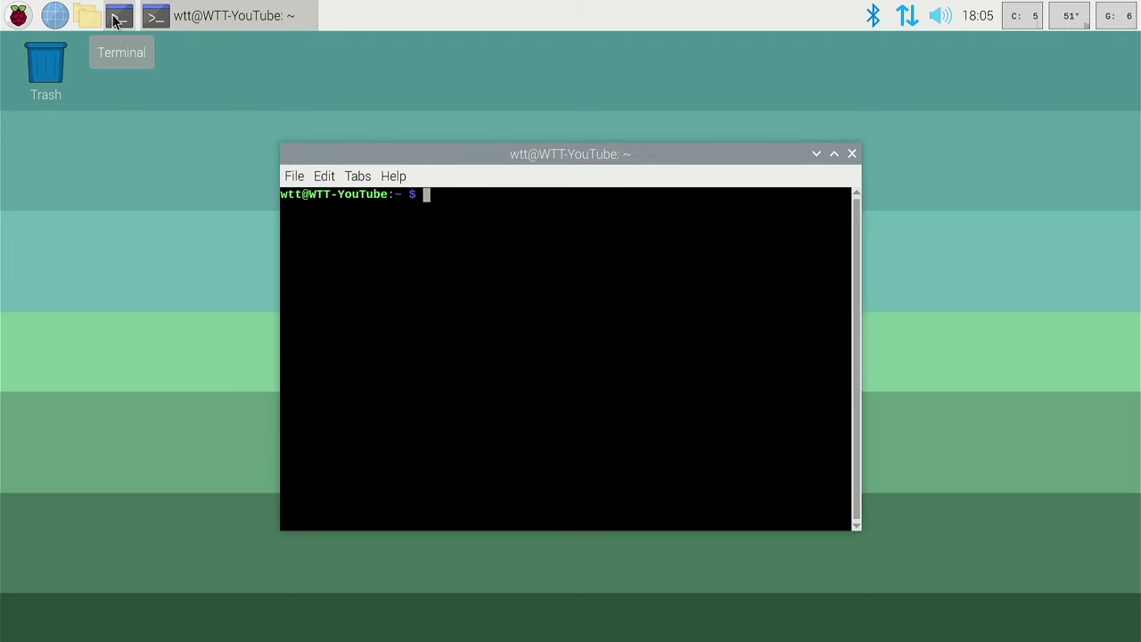
pyautogui.write('sudo rpi-eeprom-update -a')
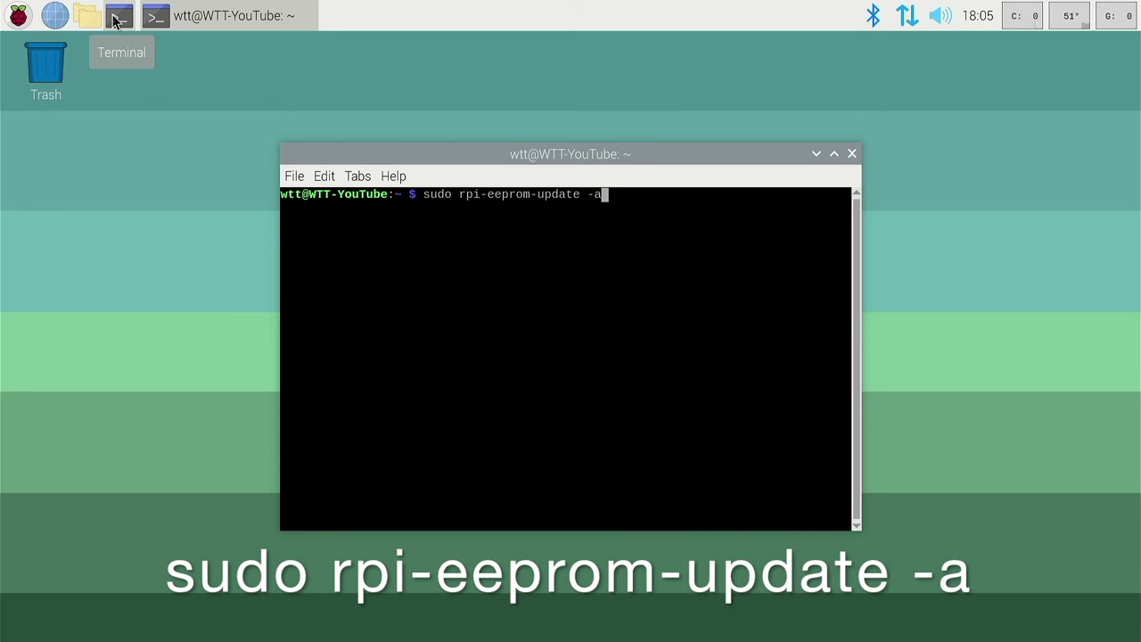
pyautogui.press('Return')
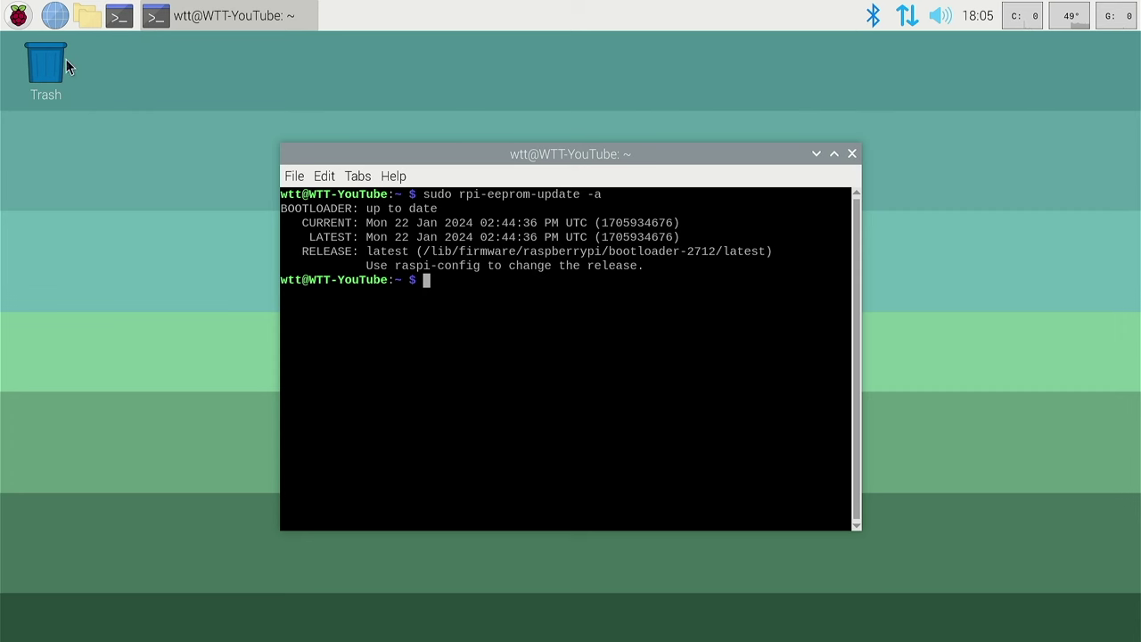
# - Leave the desktop for the boot screen and start the network install there
pyautogui.click(18, 16)
pyautogui.click(66, 324)
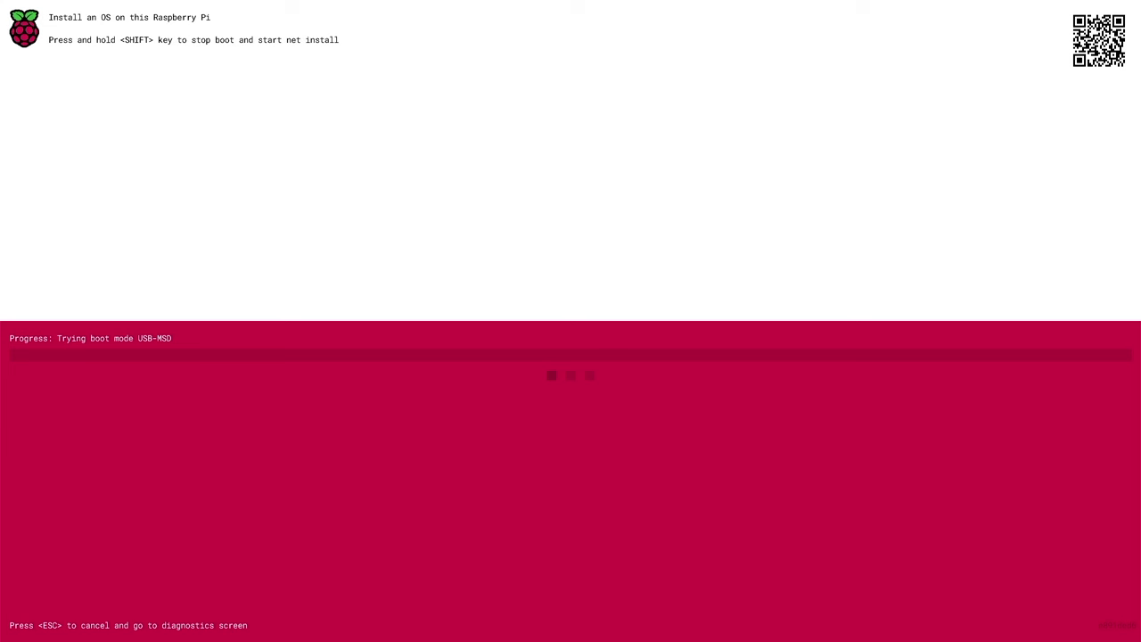
pyautogui.press('shift')
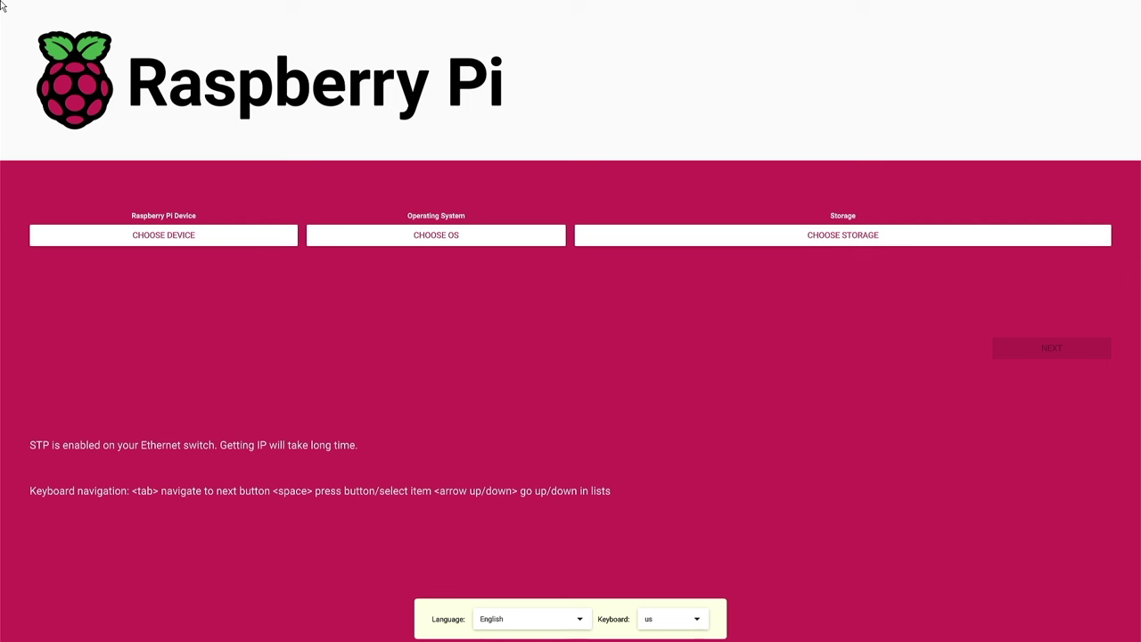
# - Choose Raspberry Pi 5 as the device and Raspberry Pi OS (64-bit) as the operating system to install
pyautogui.click(217, 237)
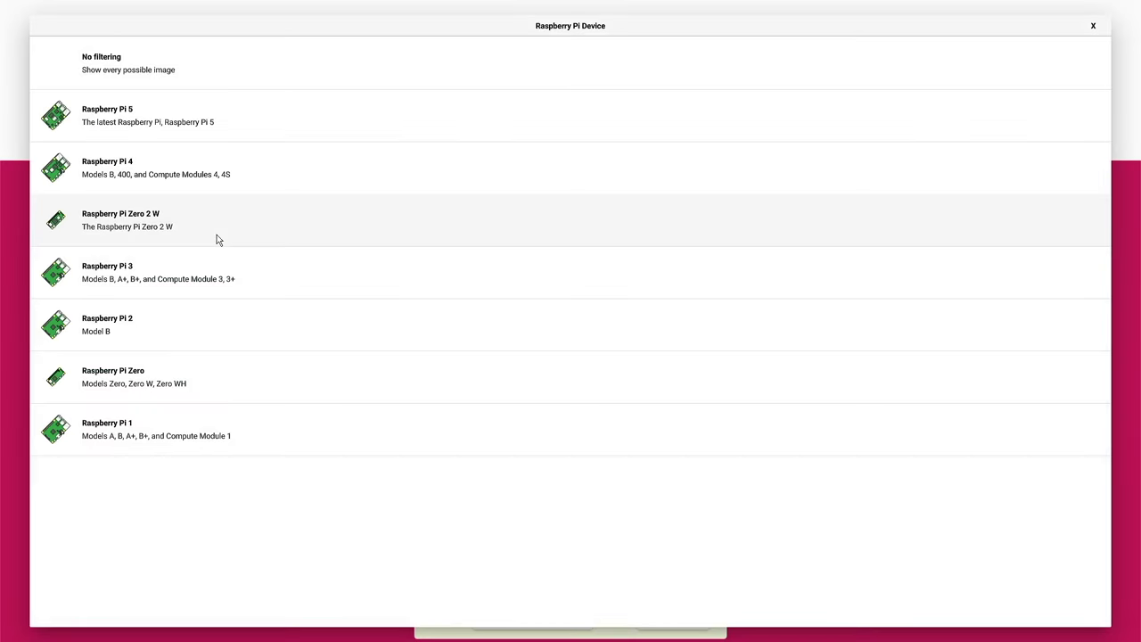
pyautogui.click(190, 106)
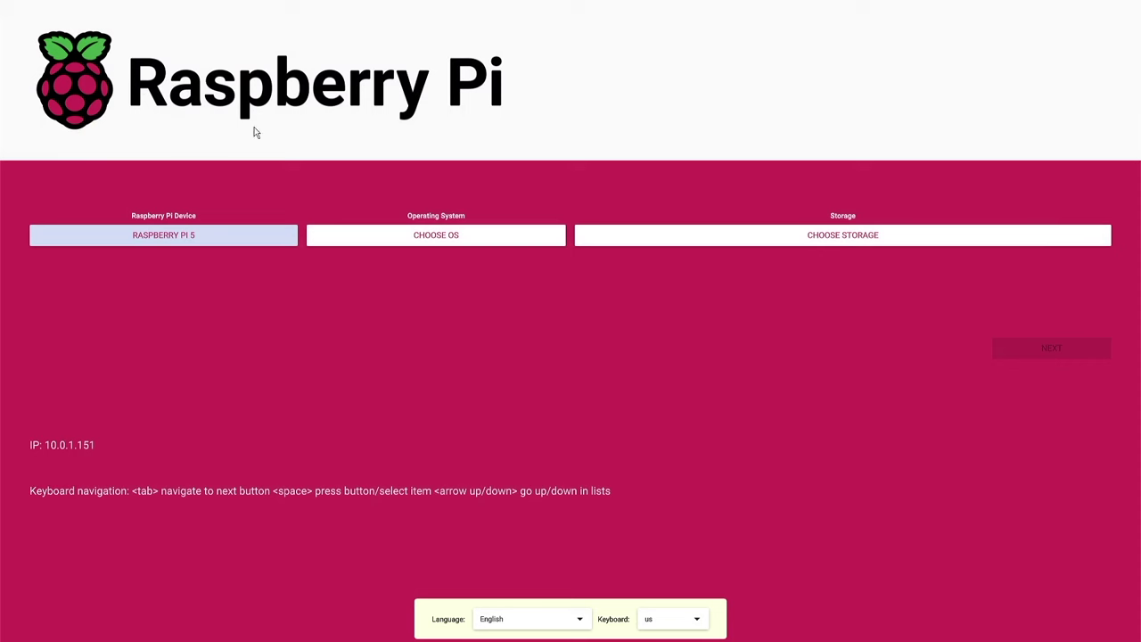
pyautogui.click(392, 239)
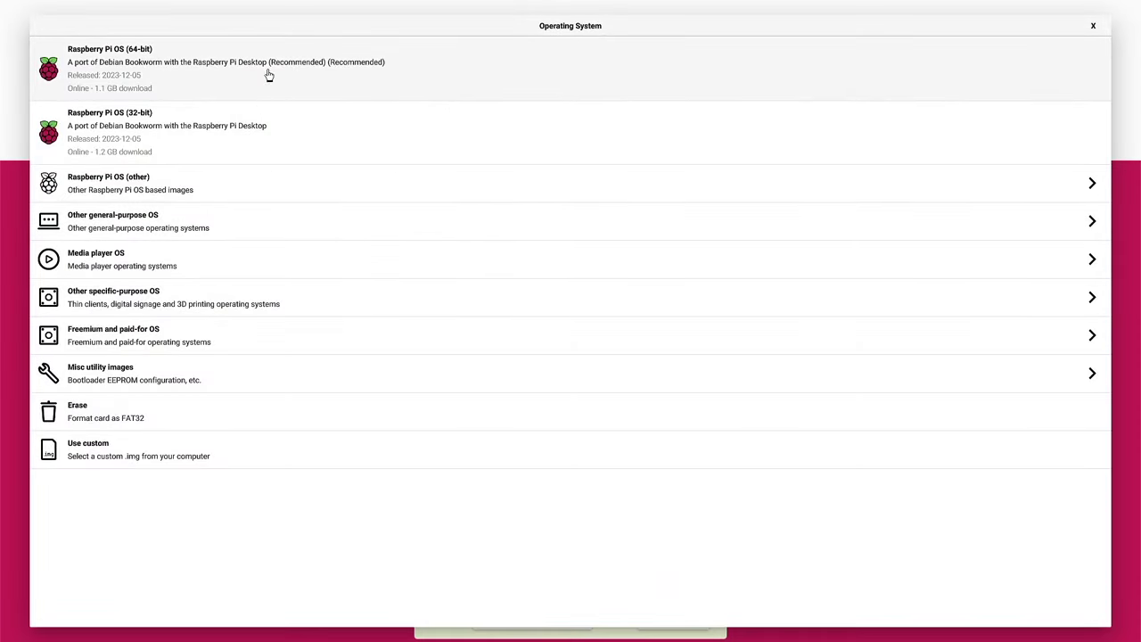
pyautogui.click(272, 70)
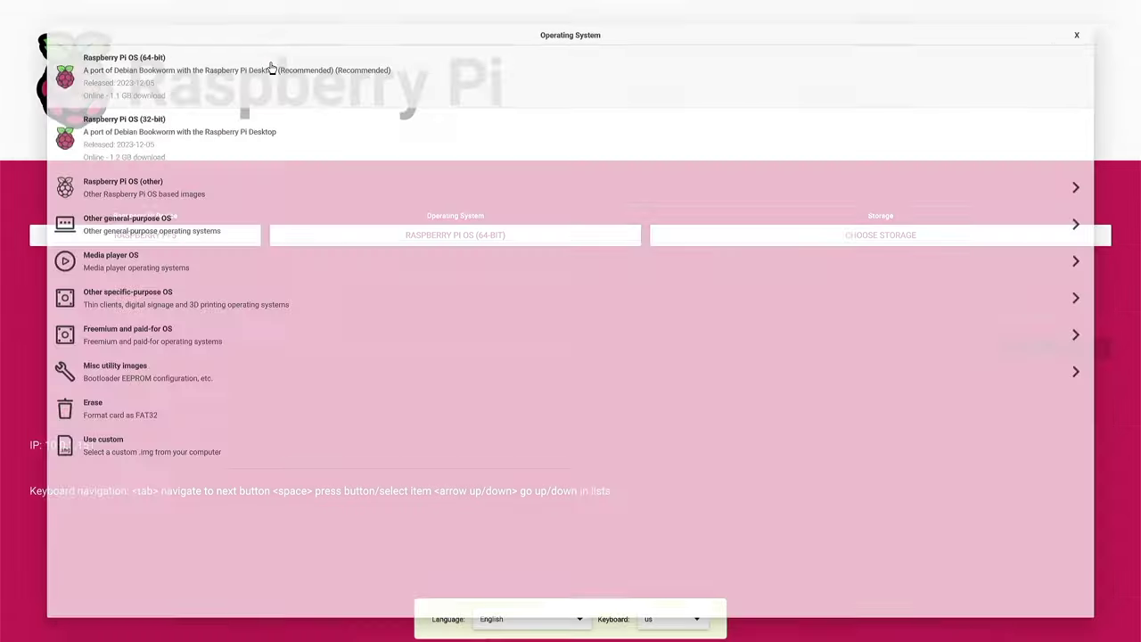